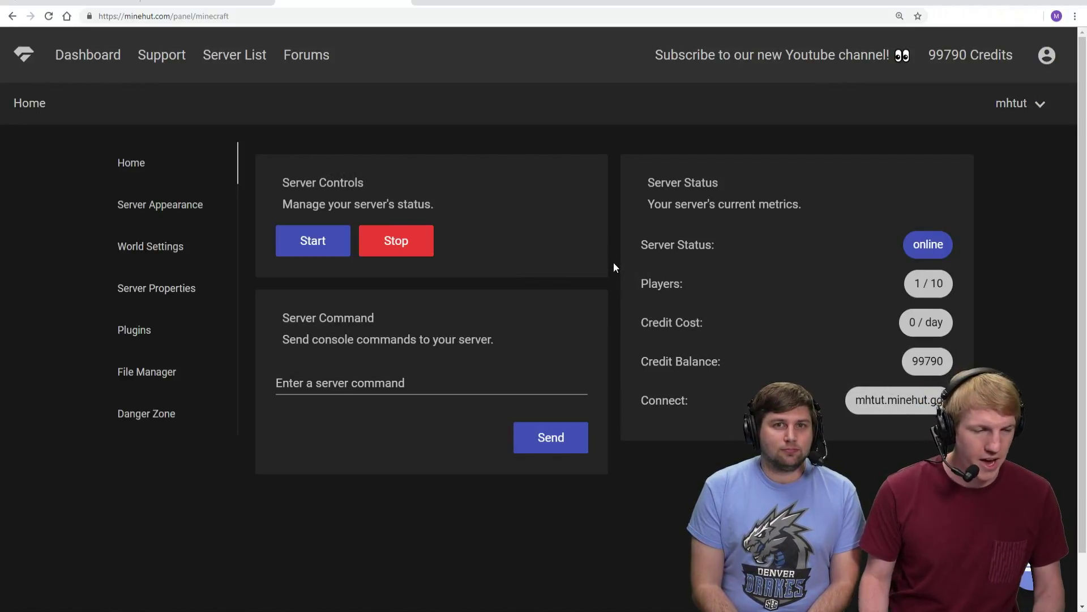
# Open the Server Properties page from the Minehut sidebar
pyautogui.click(163, 291)
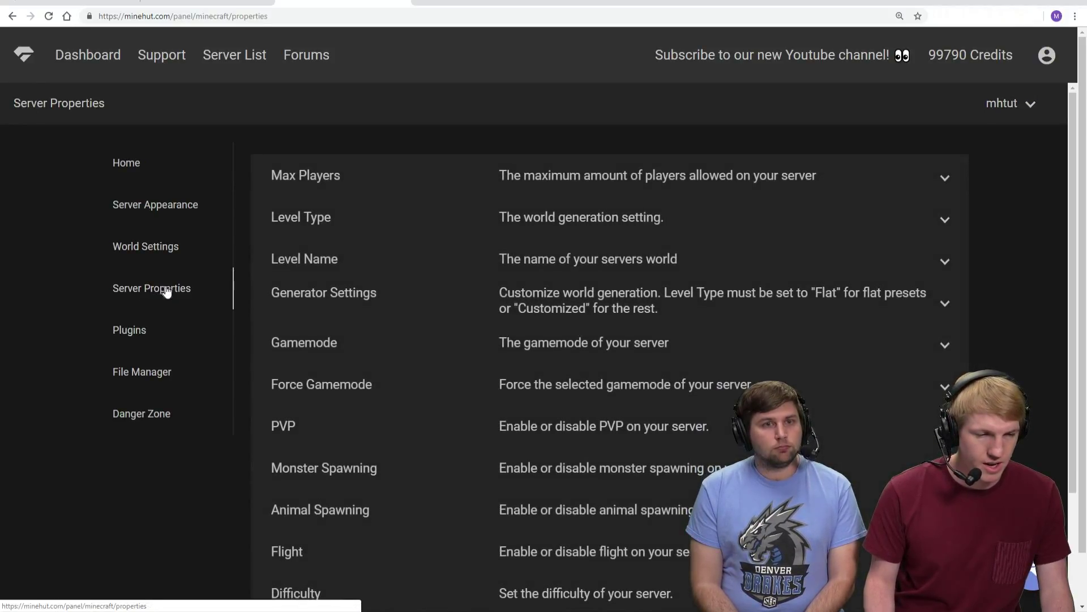
# Scroll to the bottom of Server Properties to show the empty Resource Pack URL field
pyautogui.scroll(-4, 440, 276)
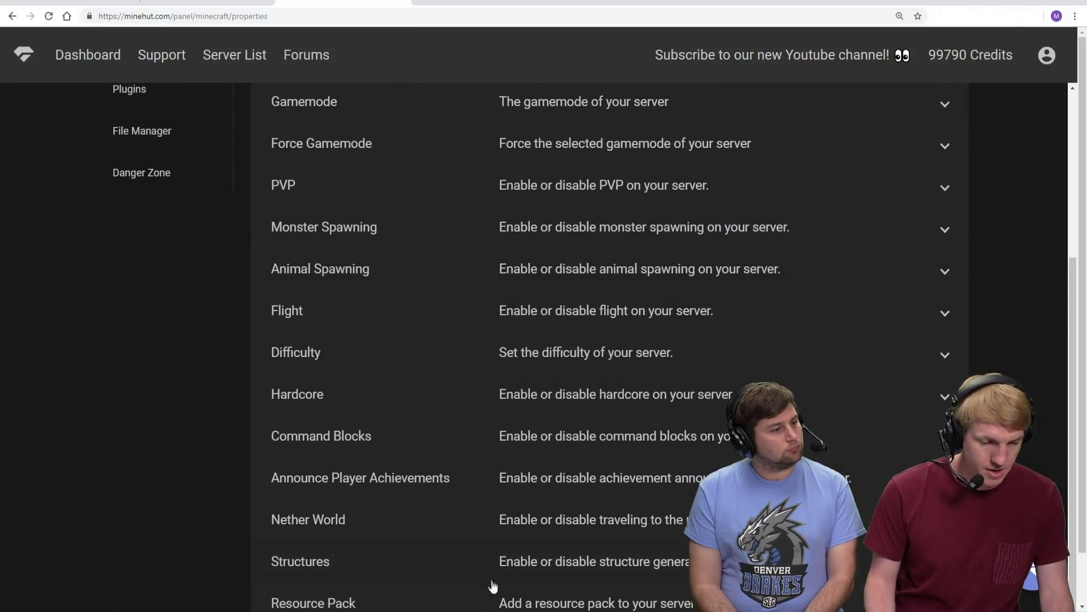
pyautogui.scroll(-2, 443, 475)
pyautogui.scroll(-2, 443, 474)
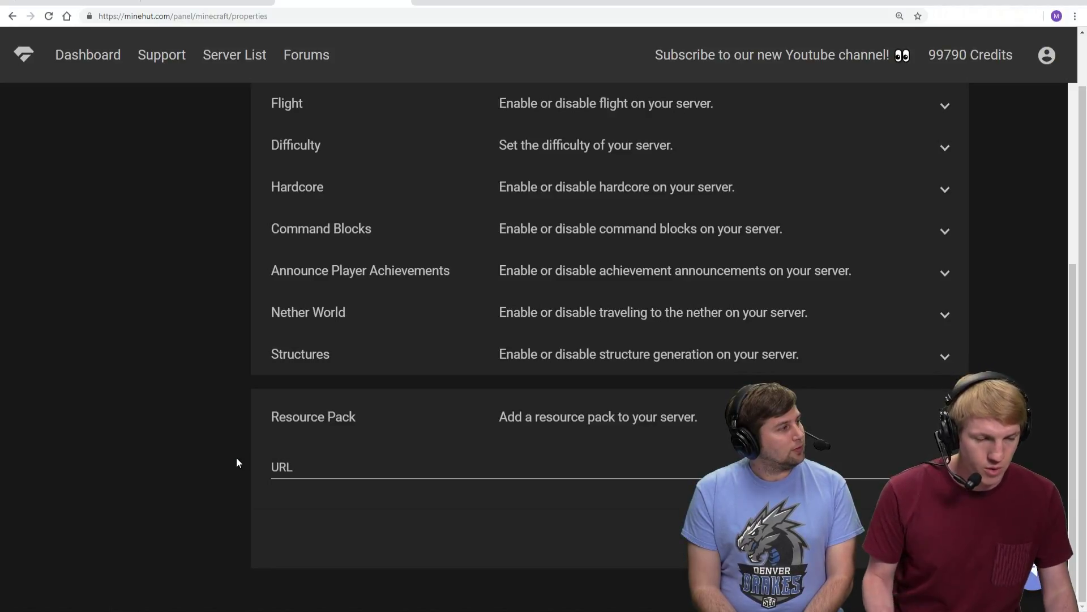
# Upload 'Soft Bits Resource Pack 1.14.3.zip' from Downloads into the Dropbox root folder
pyautogui.click(234, 2)
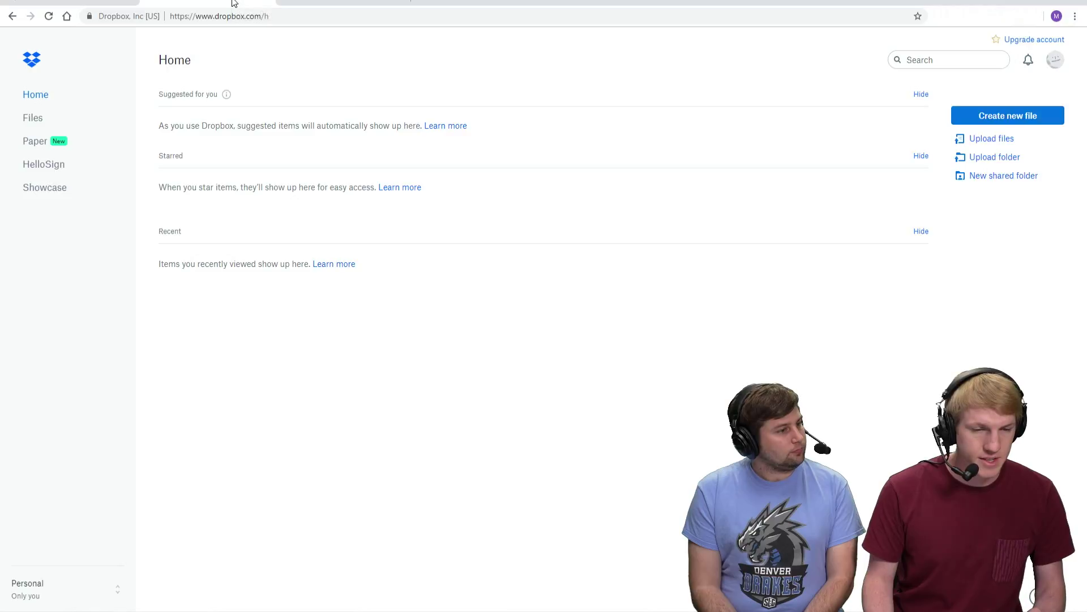
pyautogui.click(983, 142)
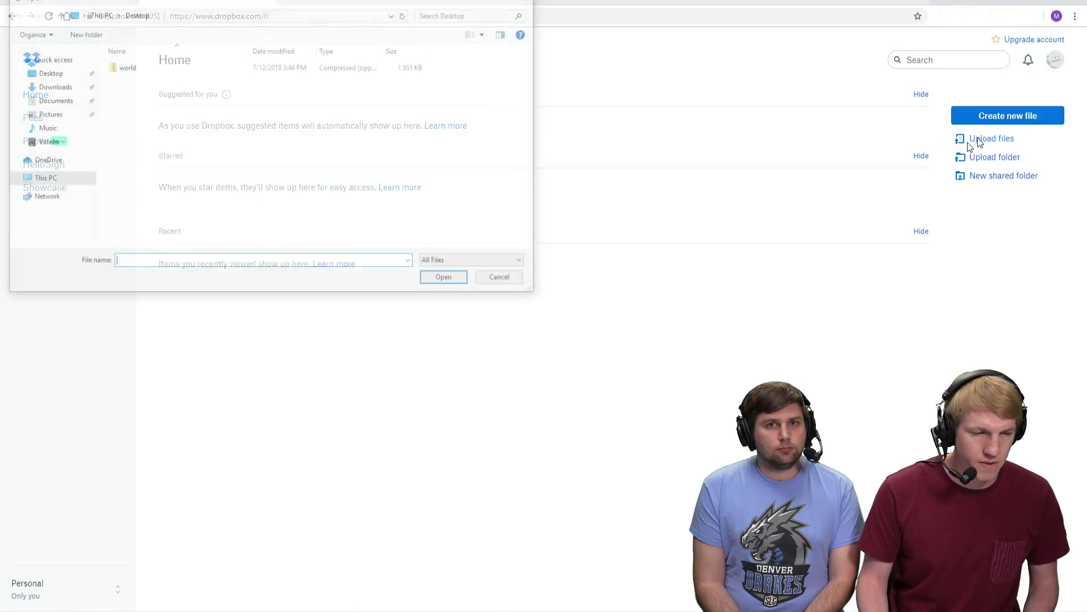
pyautogui.click(60, 87)
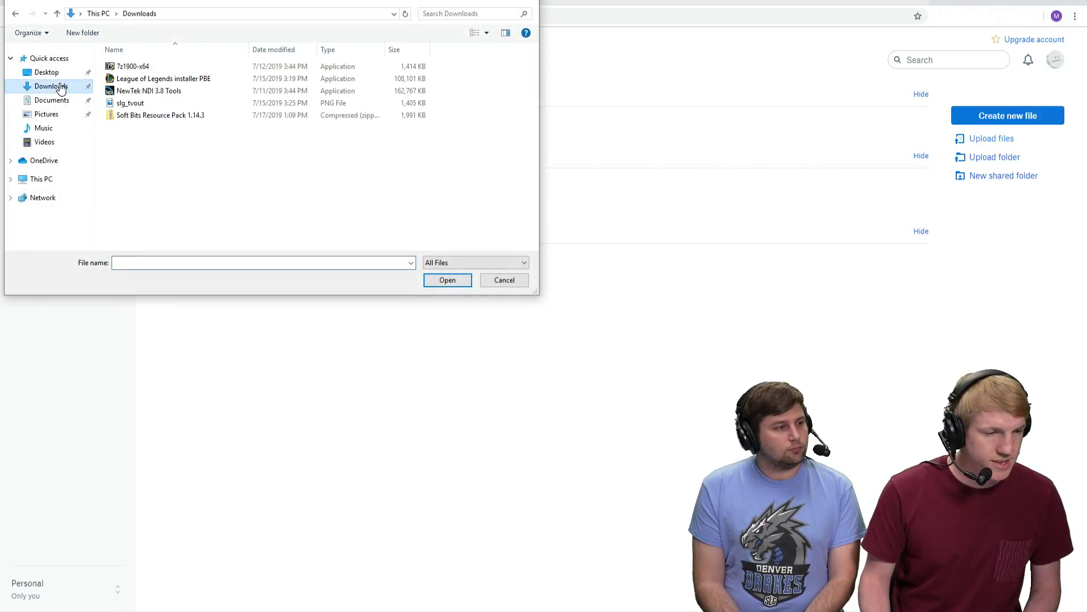
pyautogui.click(164, 116)
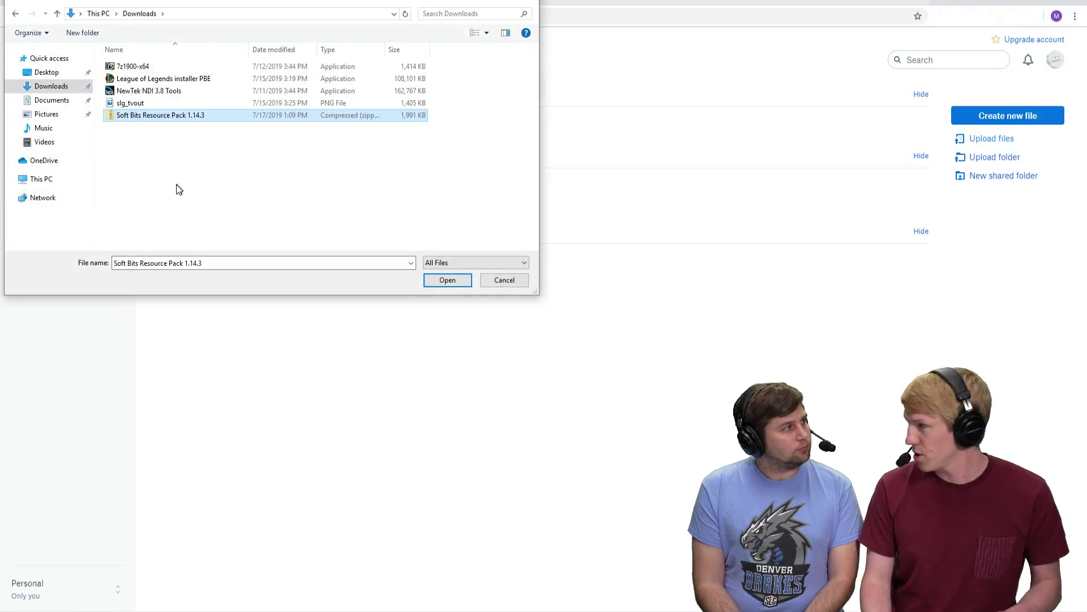
pyautogui.click(441, 282)
pyautogui.click(434, 276)
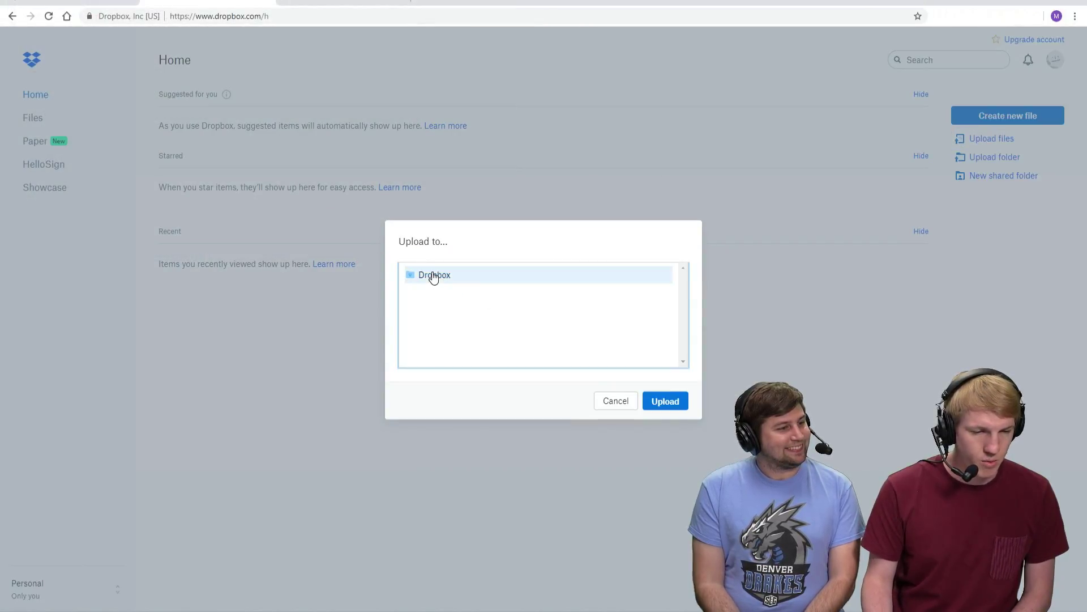
pyautogui.click(665, 401)
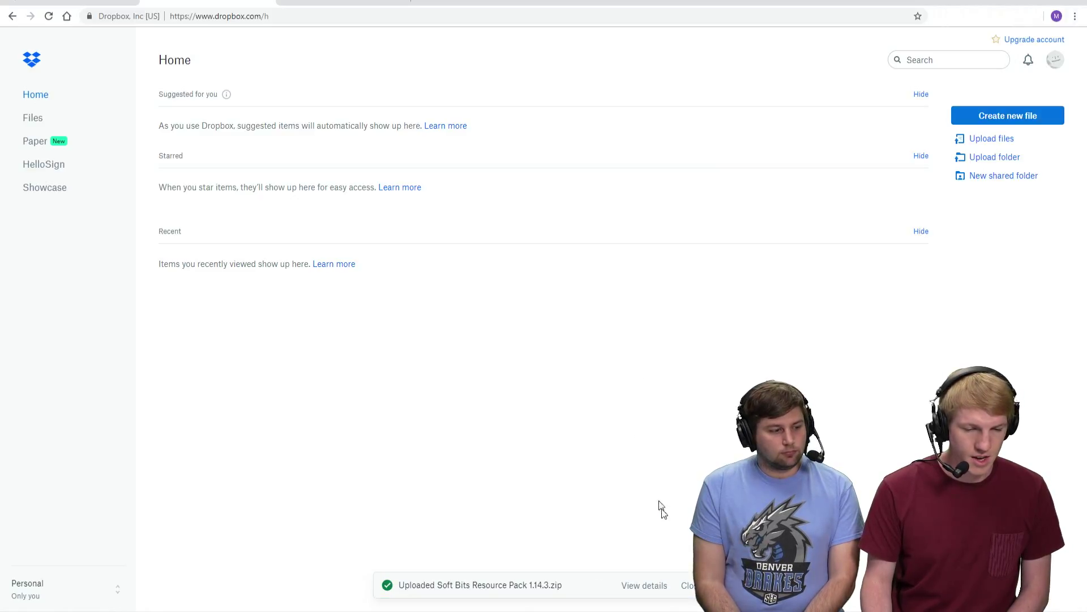
# Clear the upload notice, refresh Dropbox, and dismiss the Get more out of Dropbox promotion
pyautogui.click(690, 587)
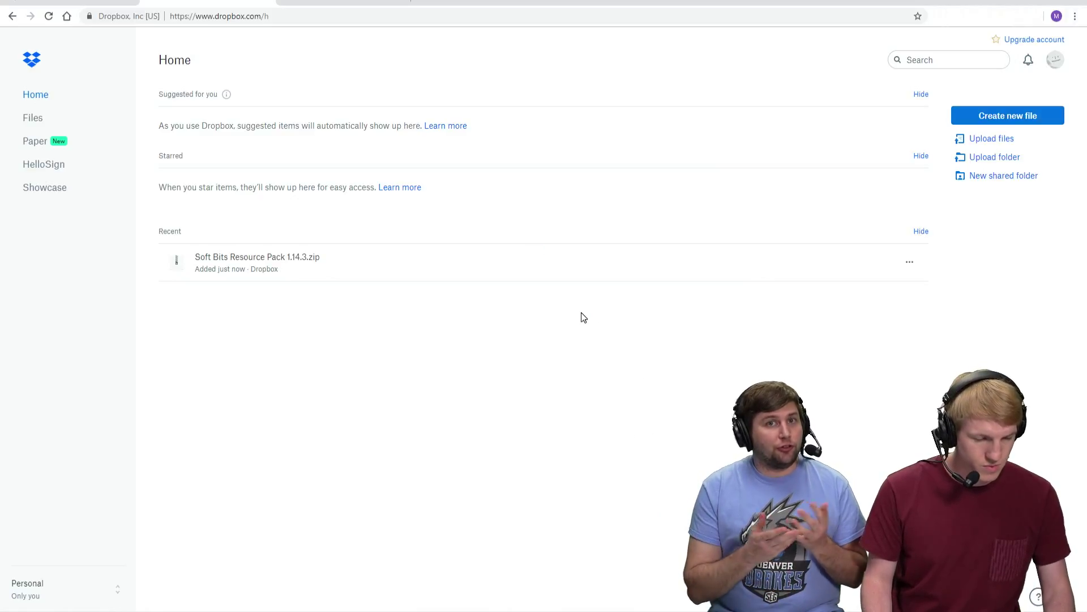
pyautogui.press('F5')
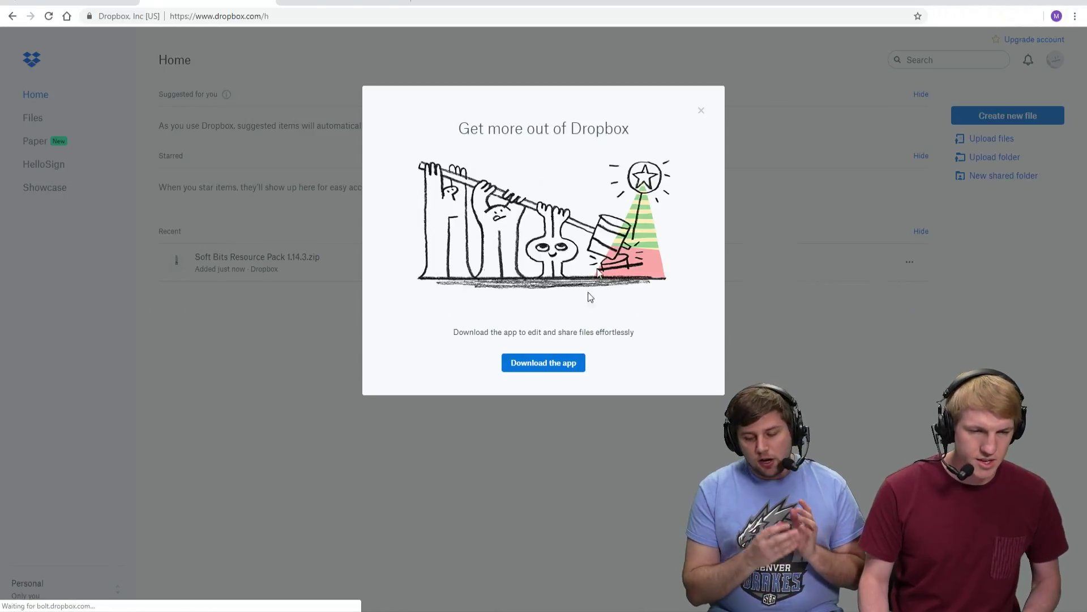
pyautogui.click(700, 110)
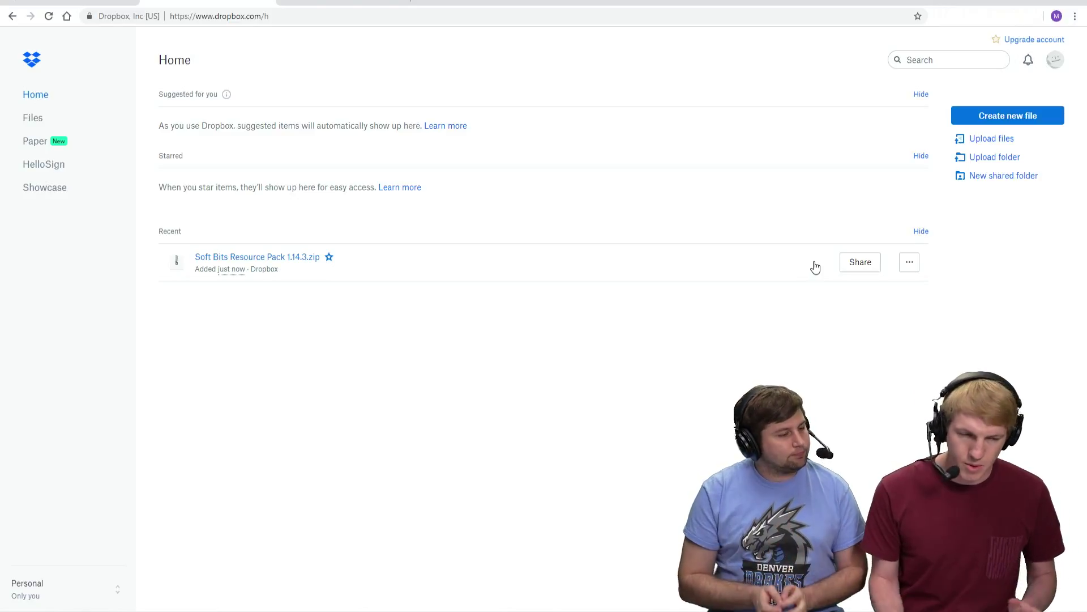
# Copy a view link for the resource pack zip and return to Minehut's Resource Pack URL
pyautogui.click(856, 264)
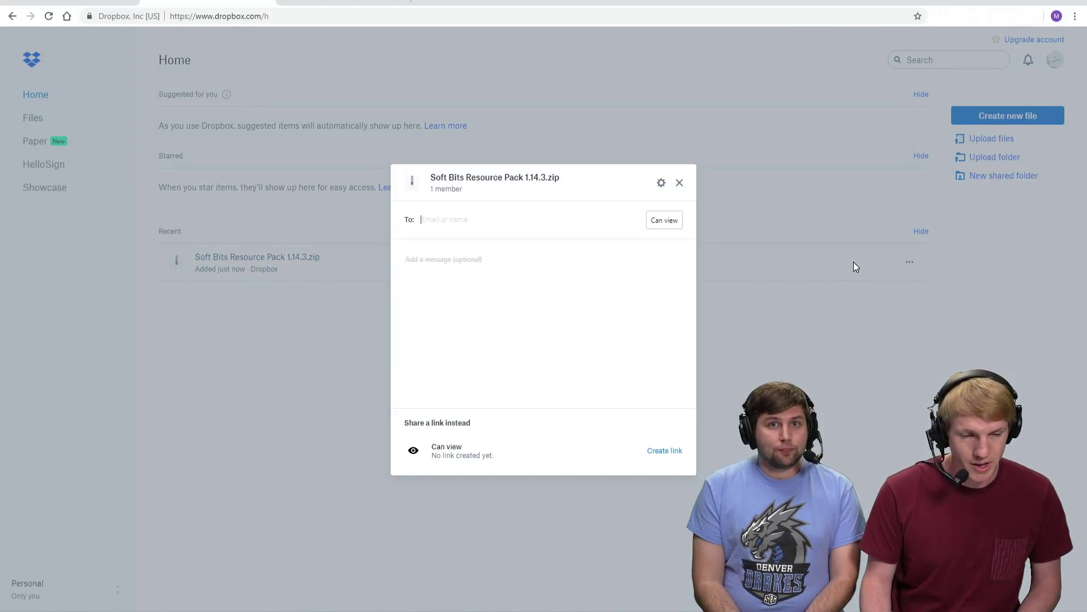
pyautogui.click(666, 452)
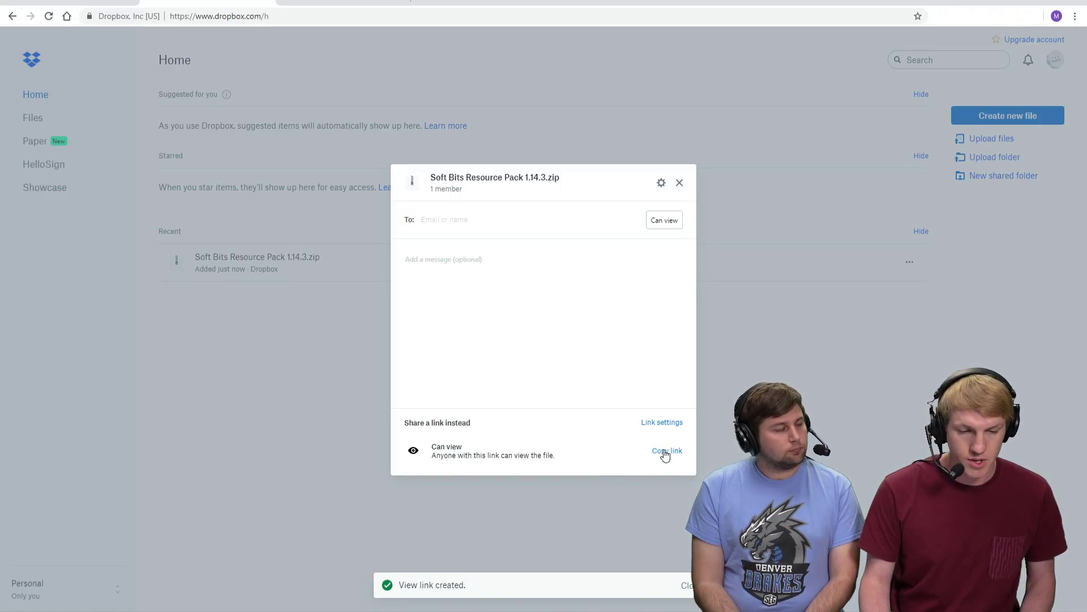
pyautogui.click(664, 452)
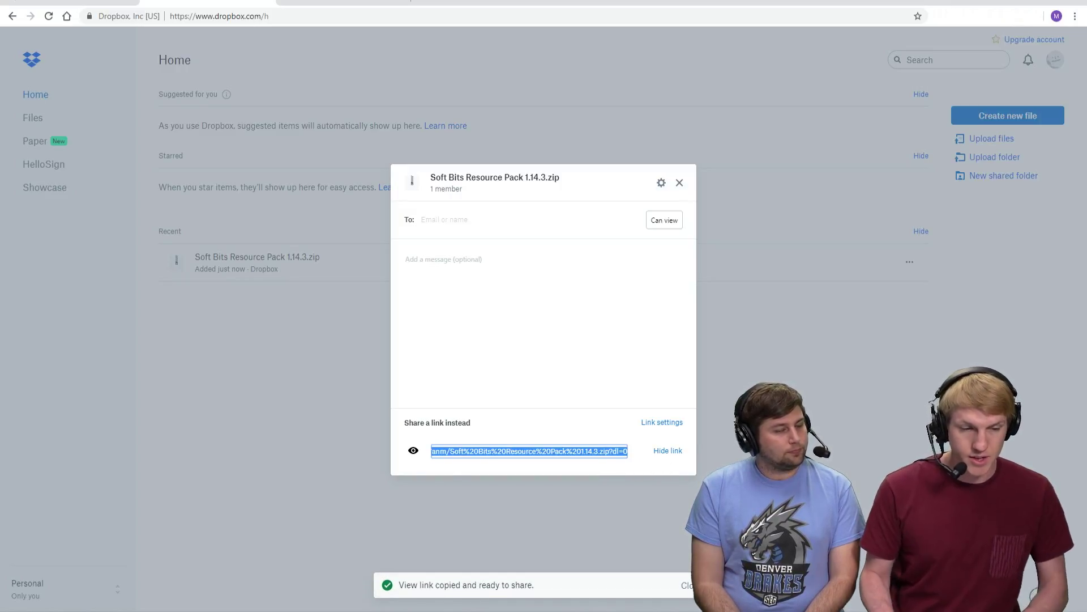
pyautogui.click(342, 4)
pyautogui.click(319, 467)
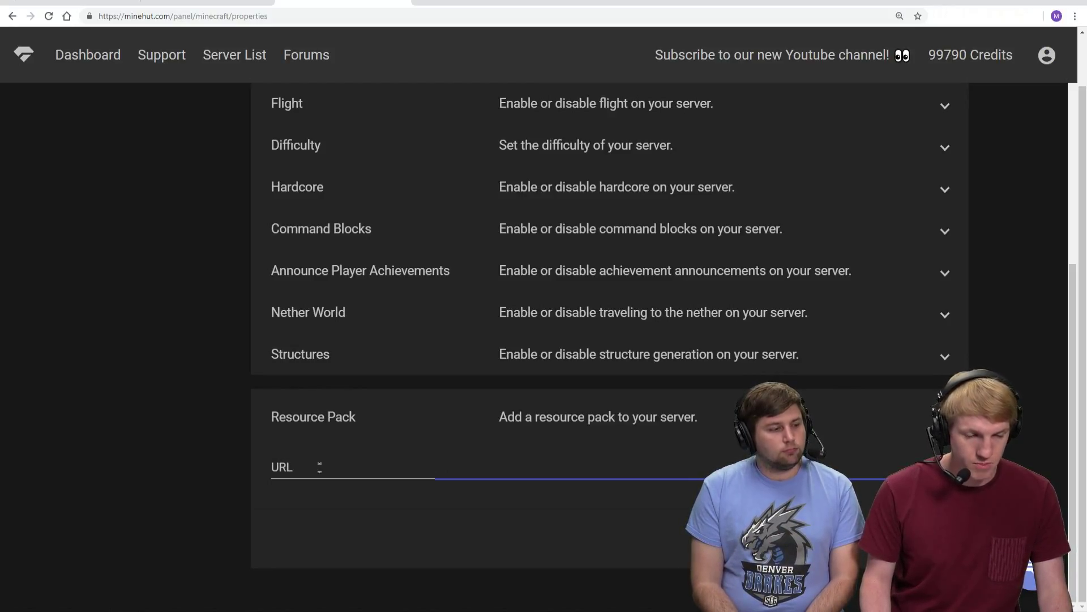
# Save the pasted Dropbox link, changed to end in dl=1, as the Resource Pack URL
pyautogui.hotkey('ctrl', 'v')
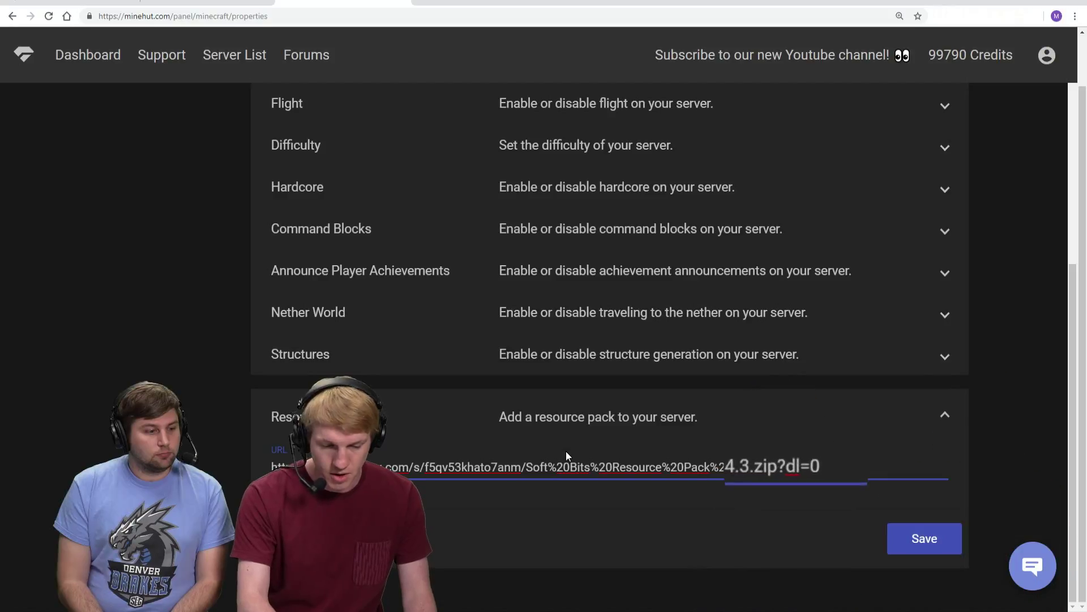
pyautogui.write('1')
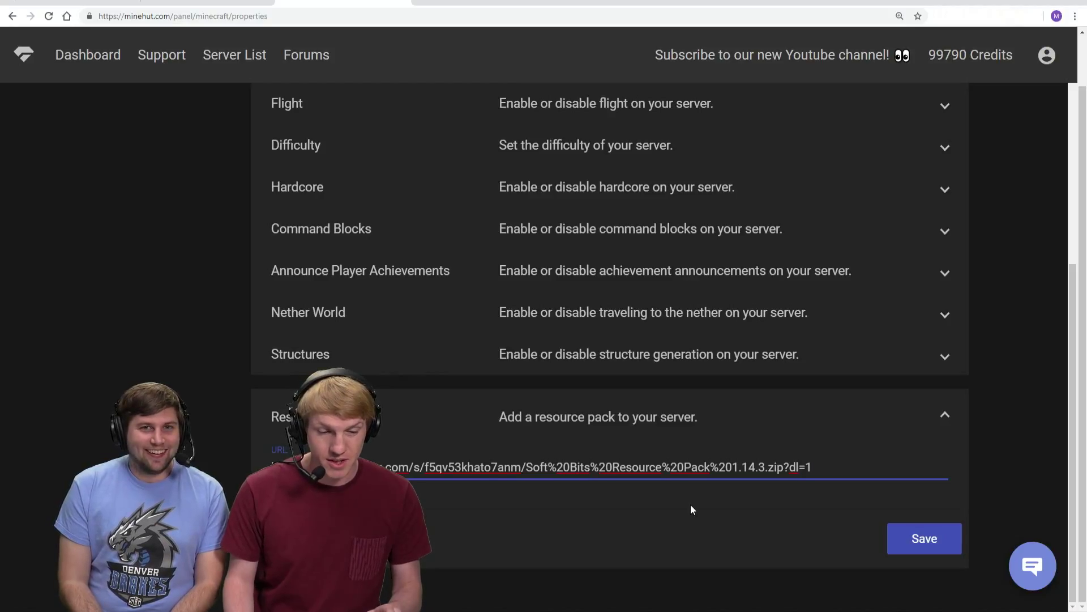
pyautogui.click(941, 537)
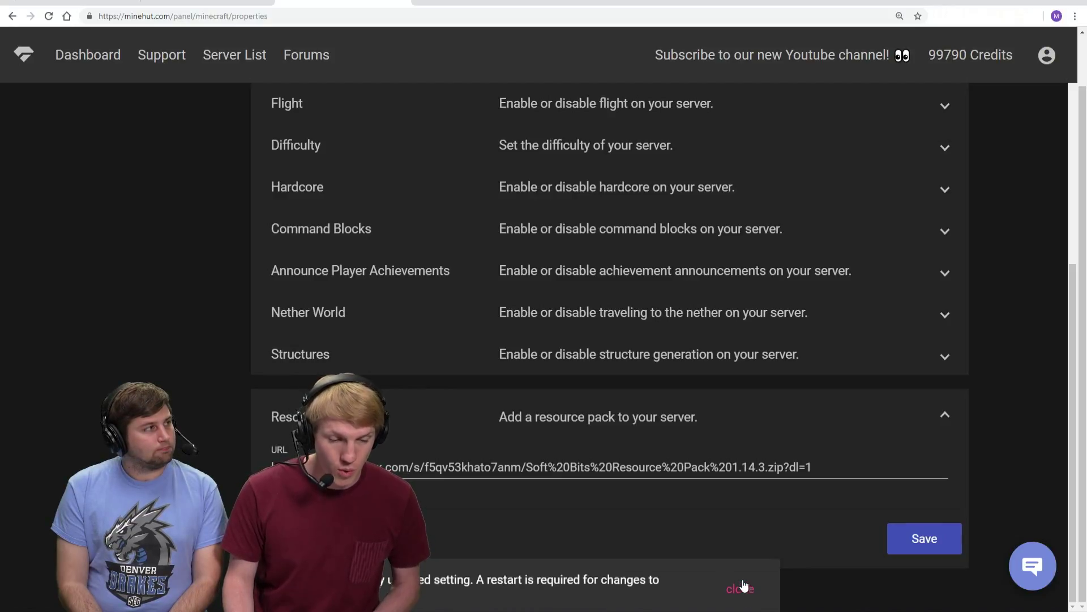
pyautogui.click(745, 584)
# Stop the server from the Home overview, confirm with Yes, then start it again
pyautogui.scroll(9, 177, 391)
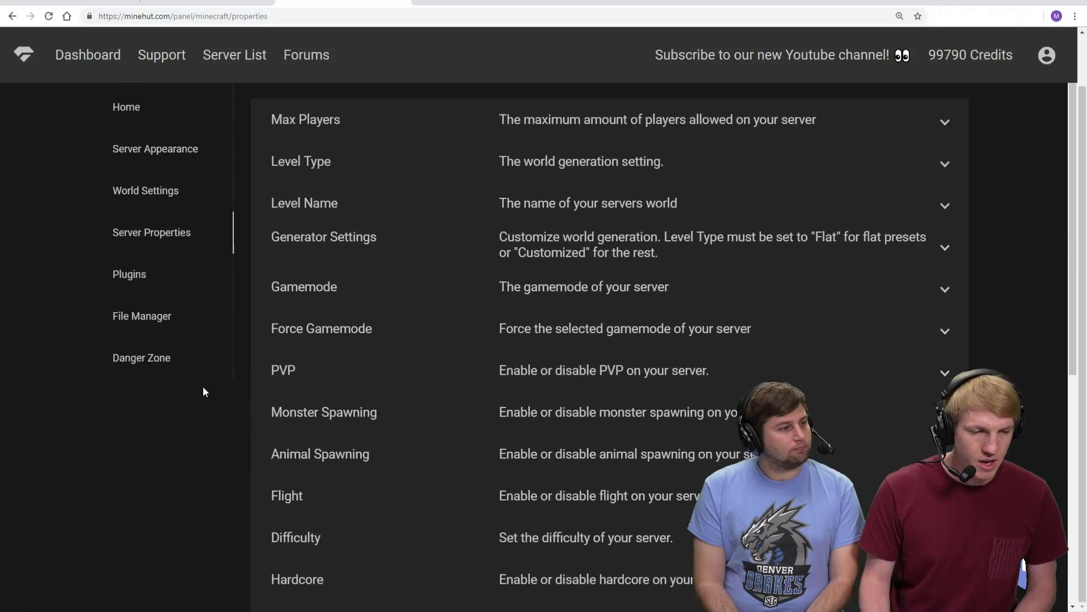
pyautogui.click(136, 164)
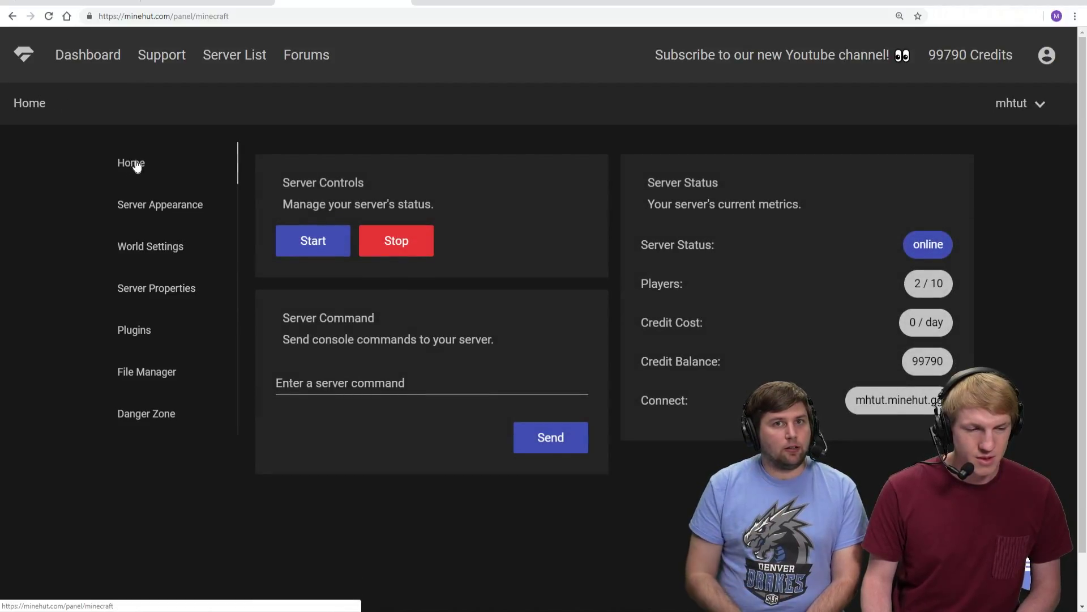
pyautogui.click(378, 243)
pyautogui.click(626, 368)
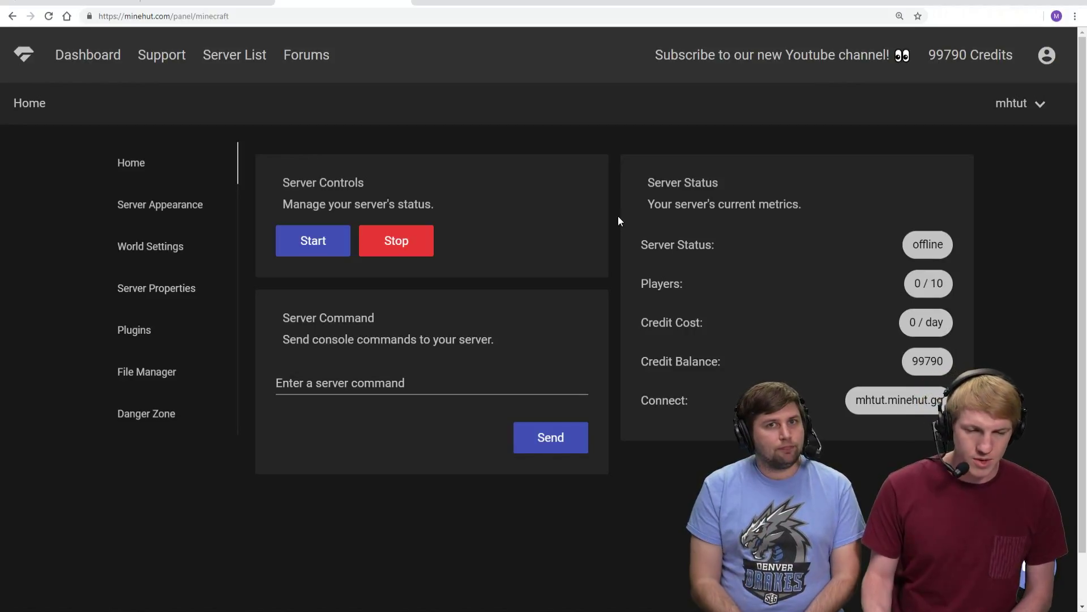
pyautogui.click(303, 239)
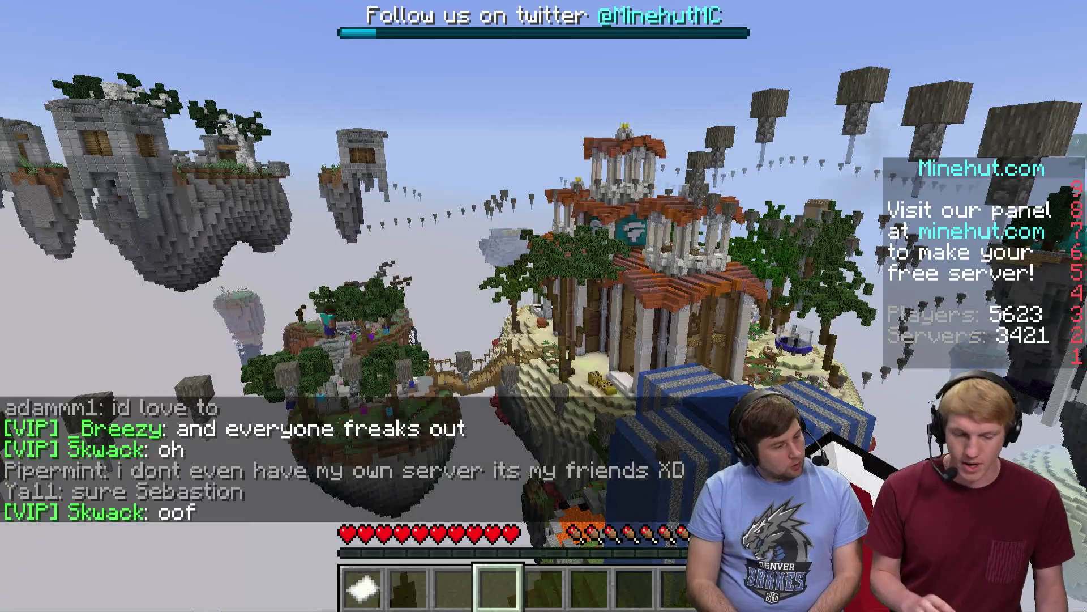
# Send the chat command /join mhtut to join the mhtut server
pyautogui.write('/join mh')
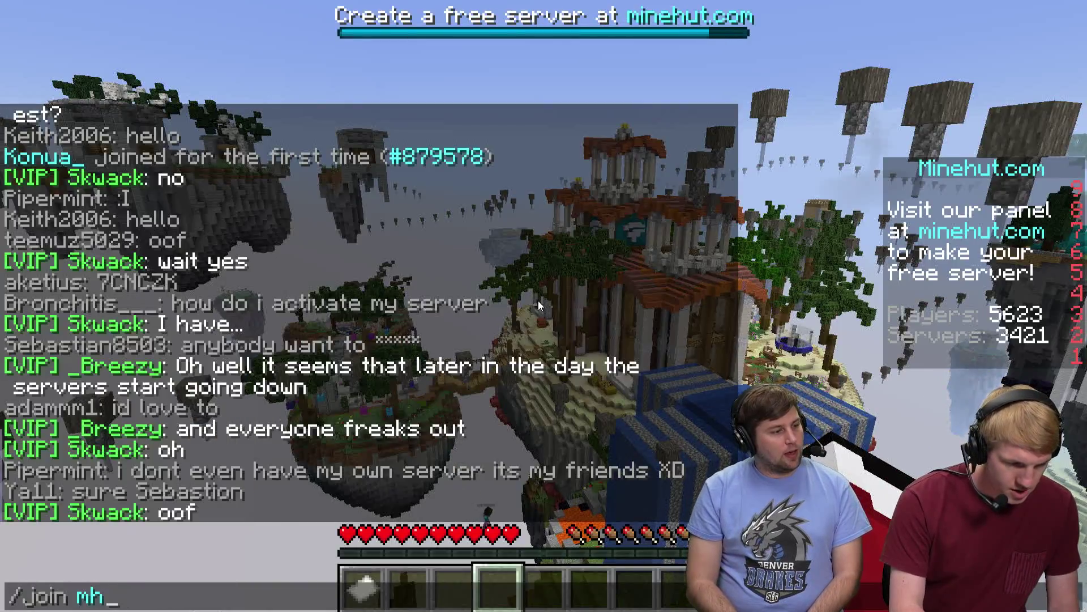
pyautogui.write('tut')
pyautogui.press('Return')
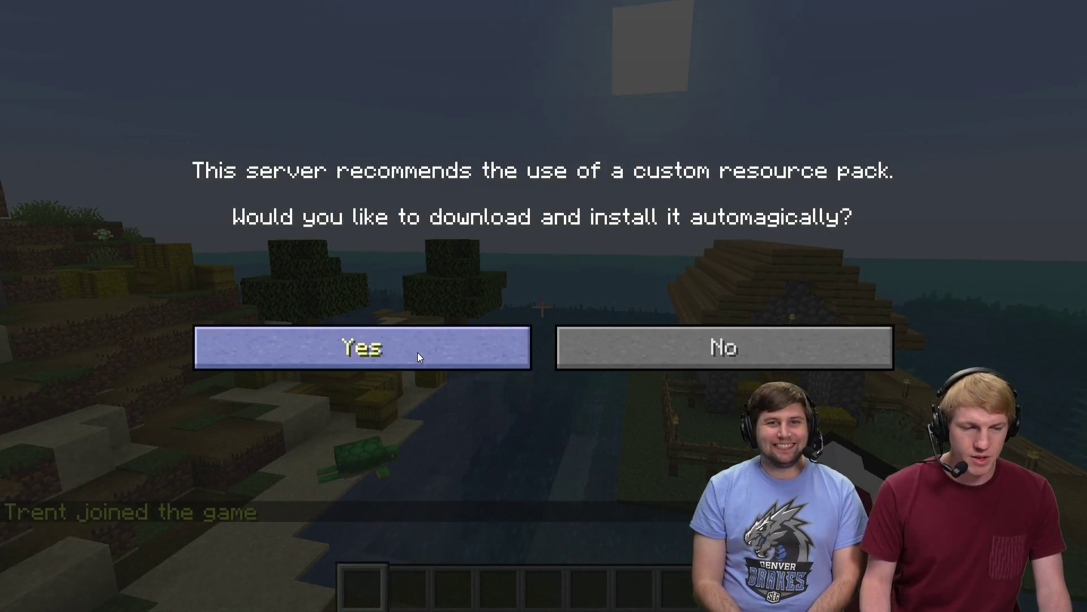
# Accept the server's resource pack and walk toward the turtle and tree to view the Soft Bits textures
pyautogui.click(413, 347)
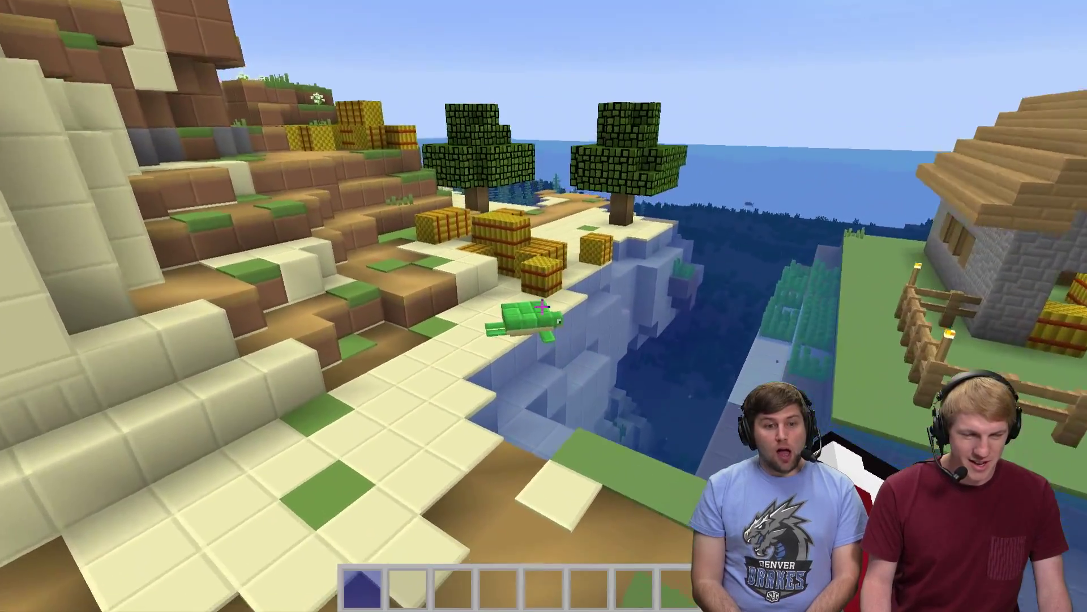
pyautogui.press('w')
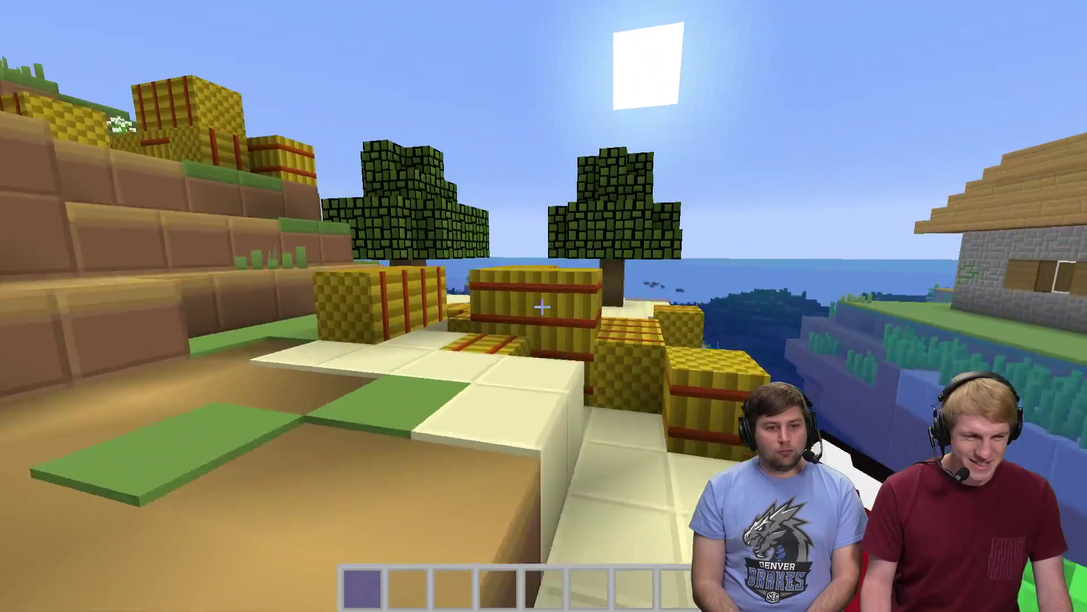
pyautogui.moveTo(542, 307)
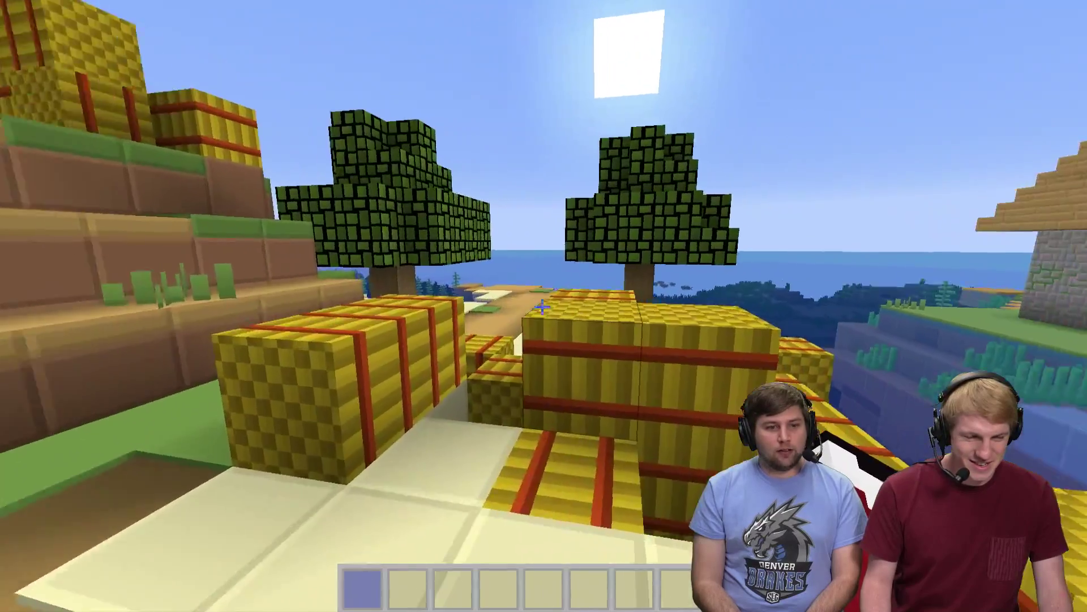
pyautogui.press('w')
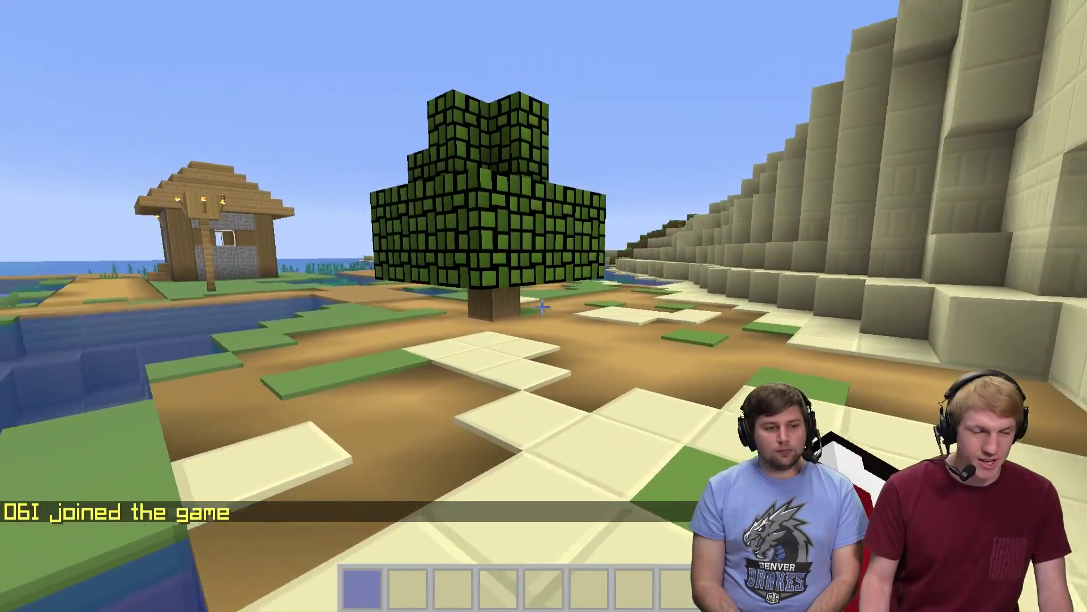
pyautogui.press('w')
pyautogui.press('w')
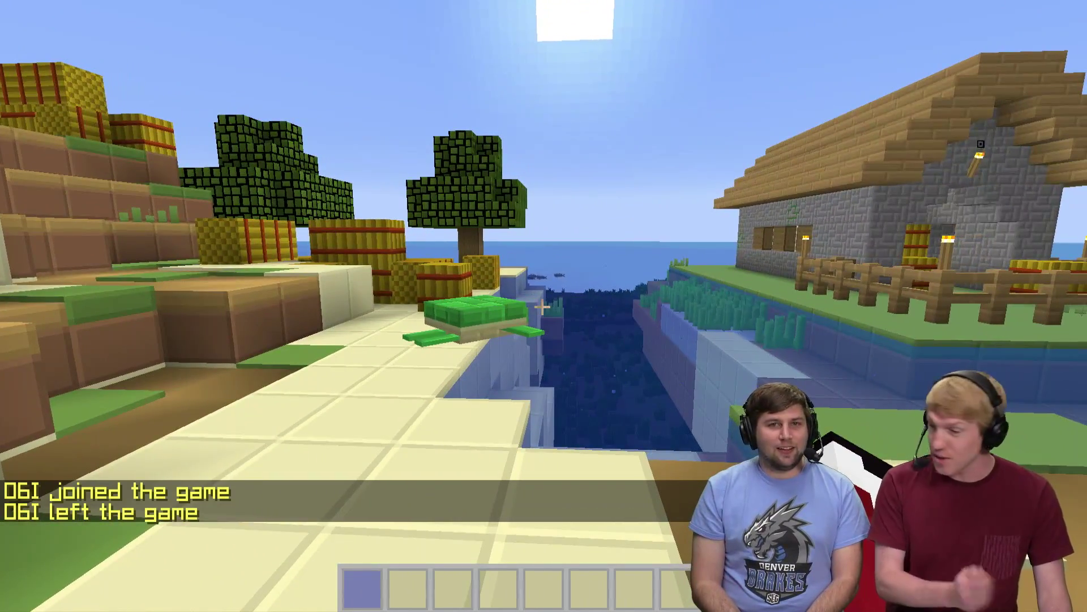
pyautogui.press('w')
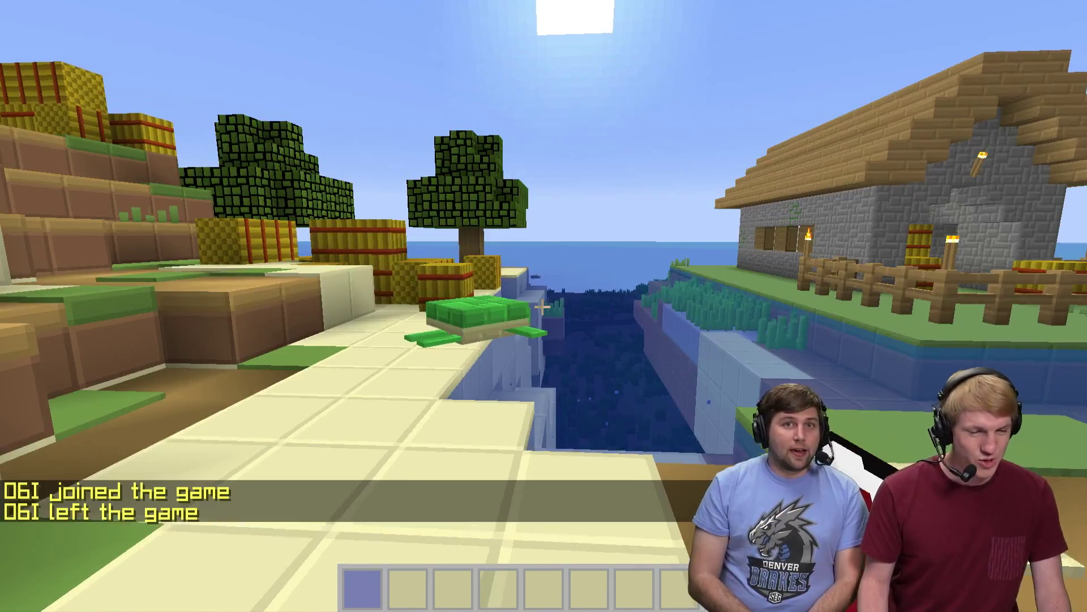